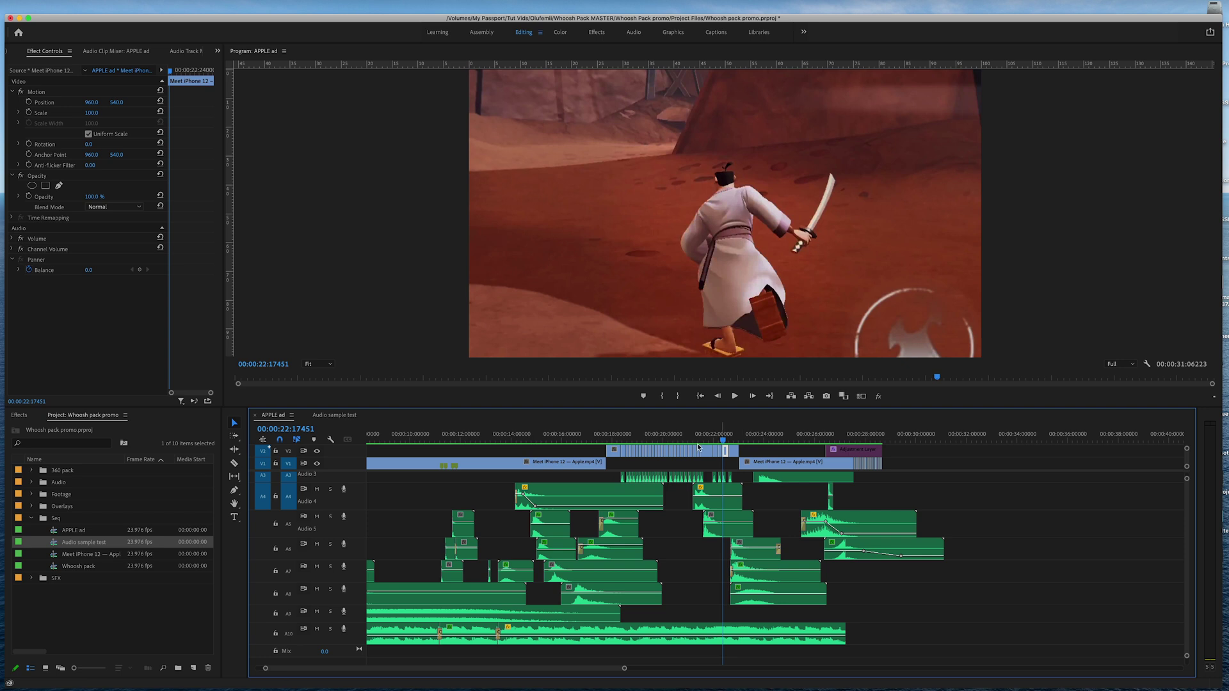
Move the playhead to about 24 seconds and select the second Meet iPhone 12 clip on V1
scroll(578, 456, "down", 3)
scroll(578, 456, "down", 2)
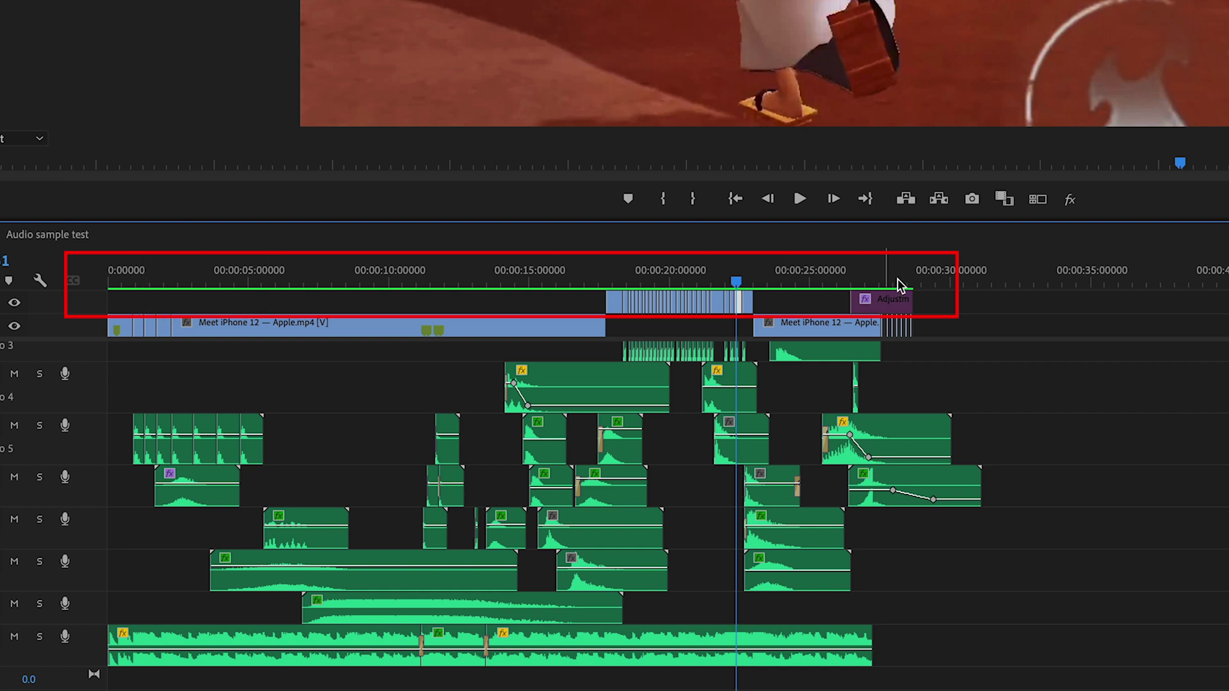
scroll(830, 322, "up", 2)
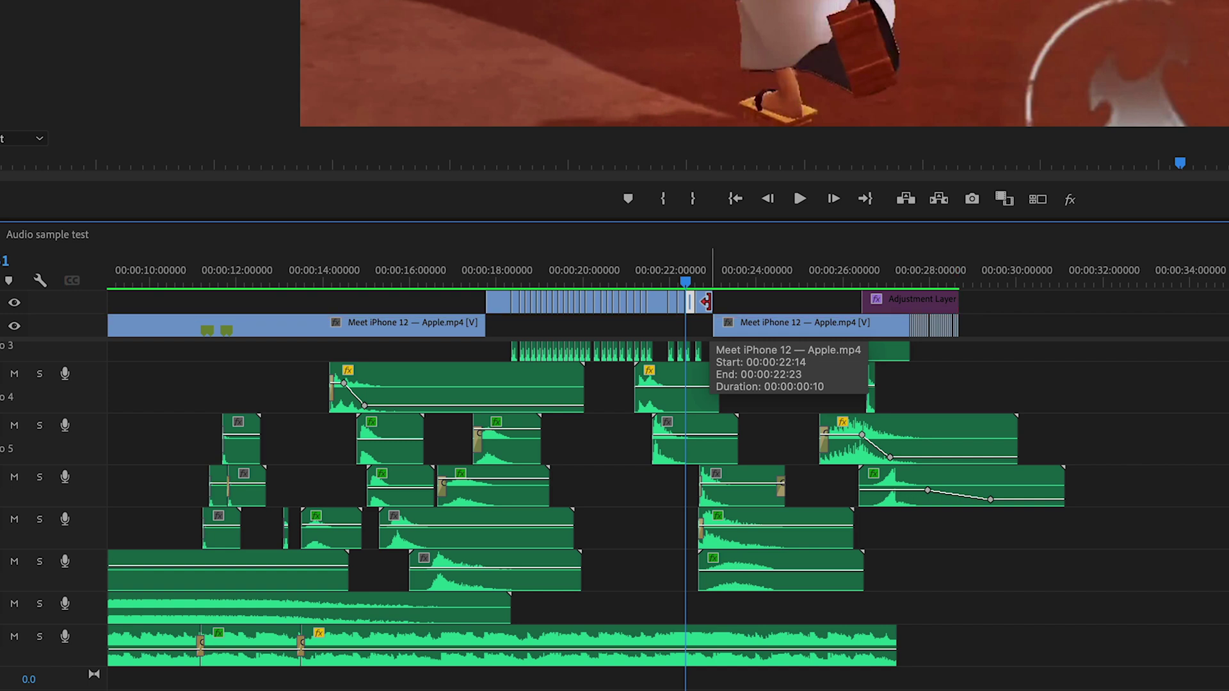
left_click_drag(705, 301, 712, 302)
left_click(775, 323)
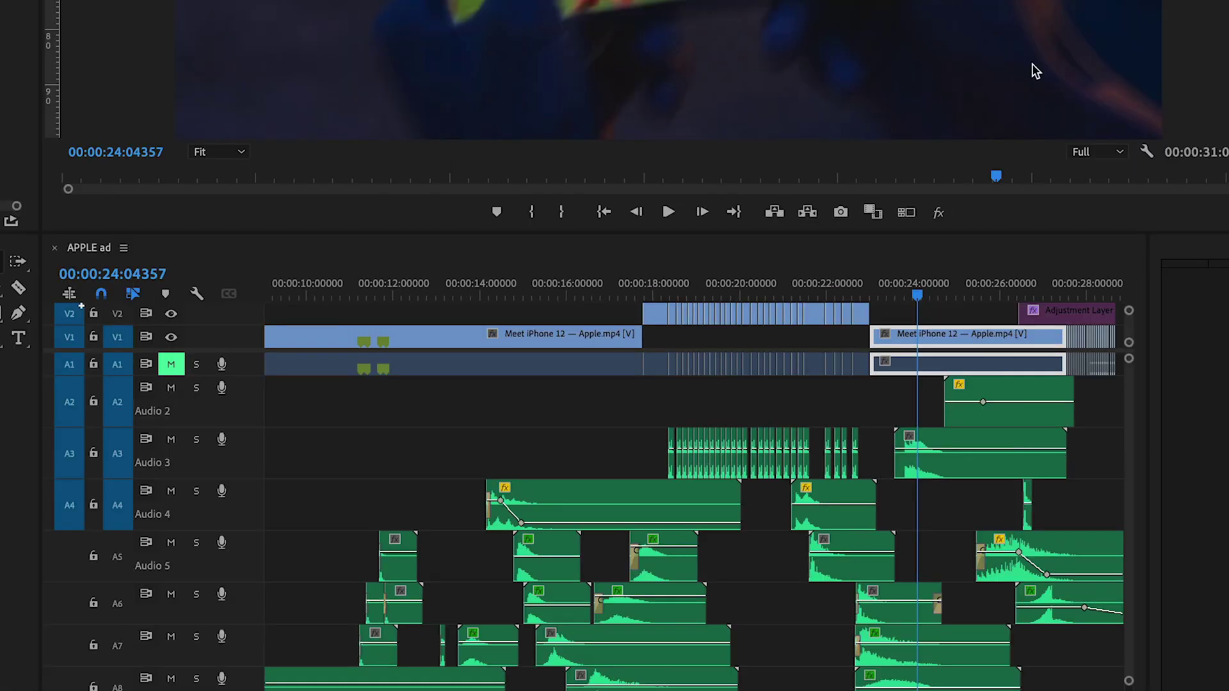
Give the clip a Faded Film 7.1 look, mark Out near 27 s, and render the 22–27 s range
left_click(942, 359)
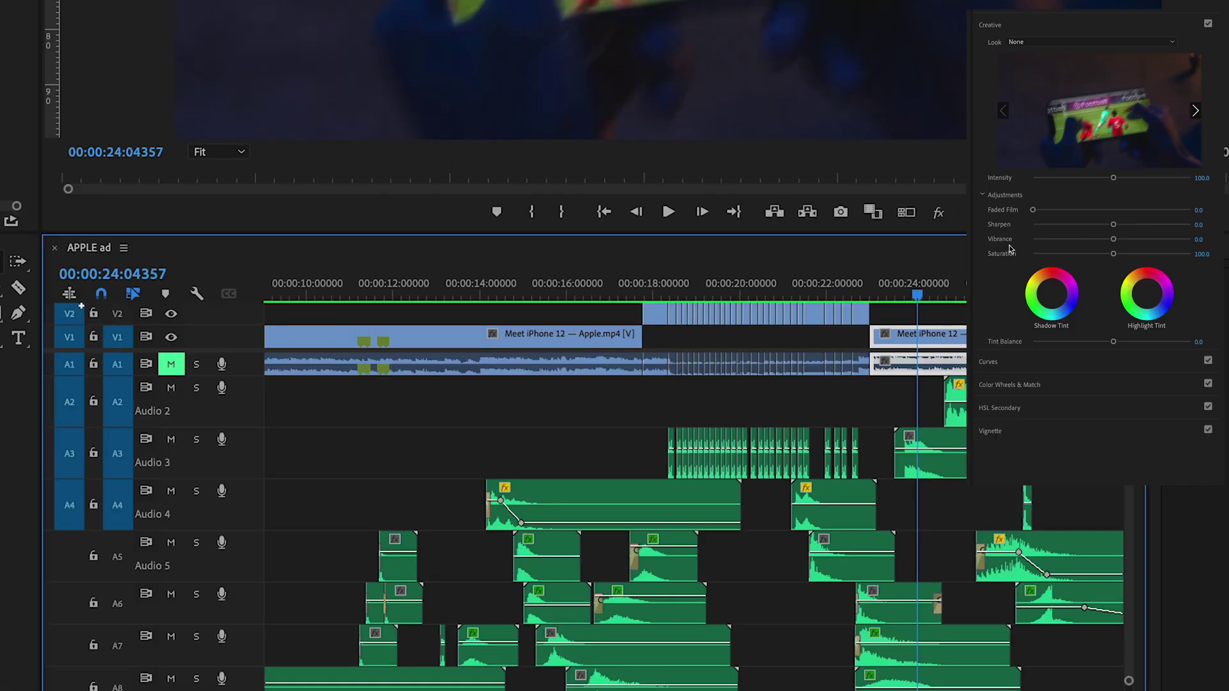
left_click_drag(1038, 213, 1044, 214)
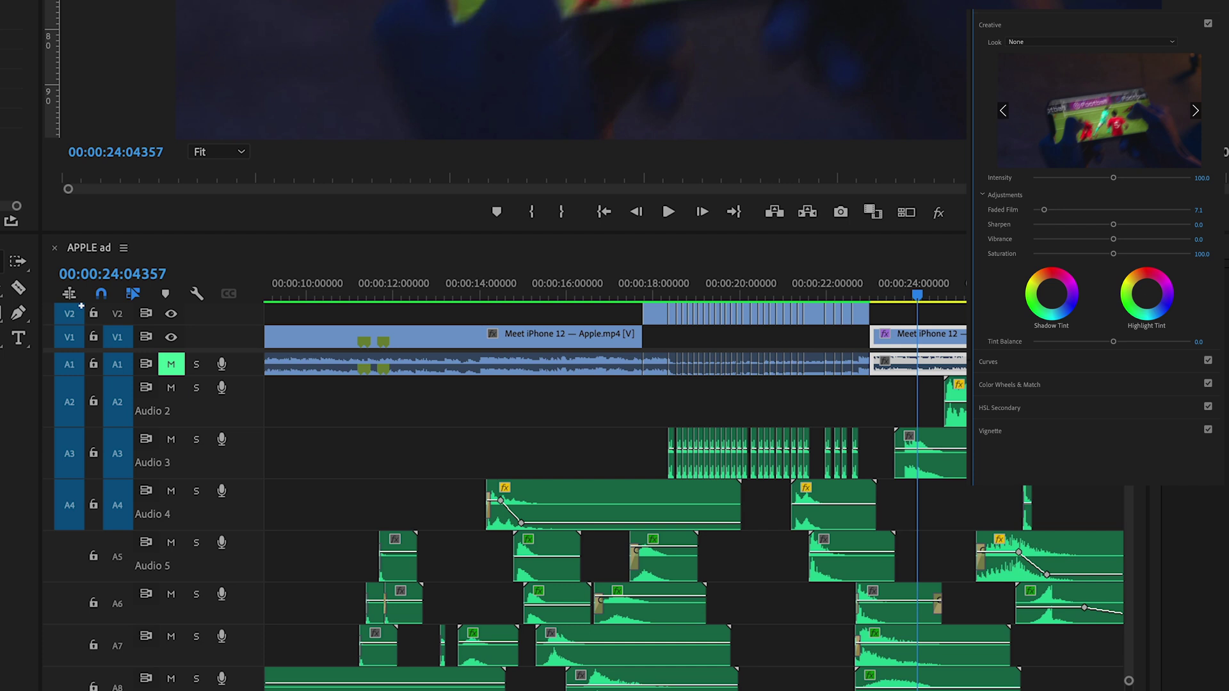
scroll(925, 339, "down", 3)
scroll(904, 326, "down", 2)
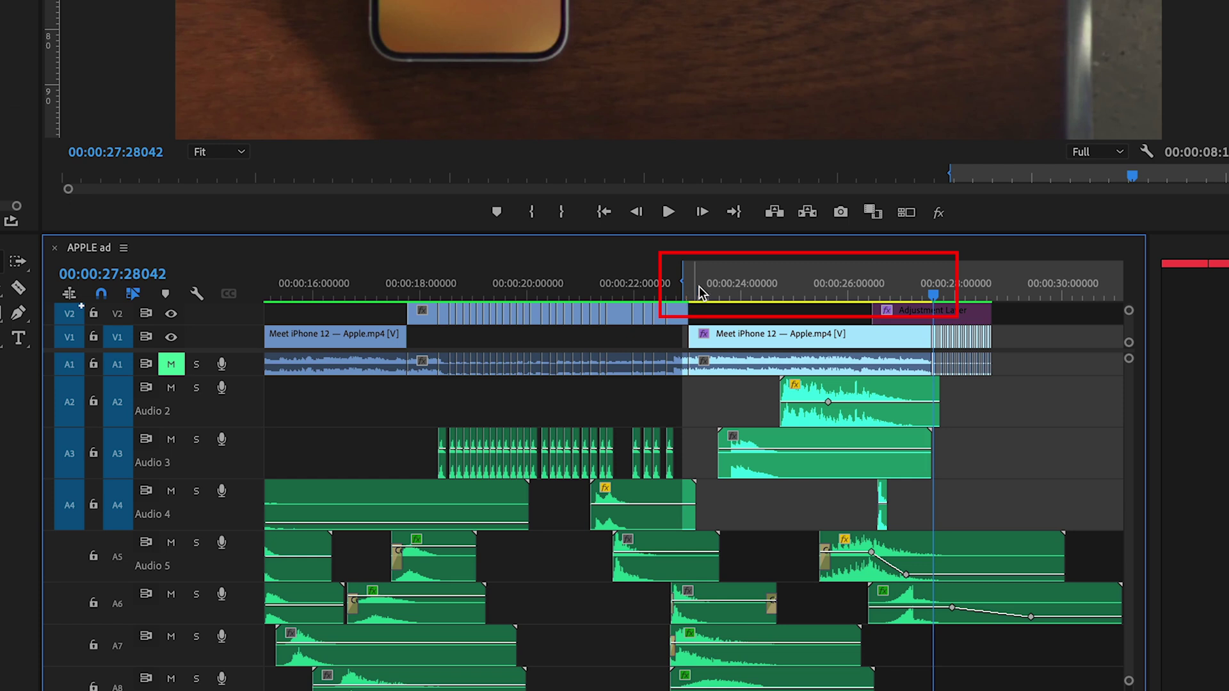
mouse_move(699, 291)
left_mouse_down()
mouse_move(680, 288)
mouse_move(946, 288)
left_mouse_up()
key("o")
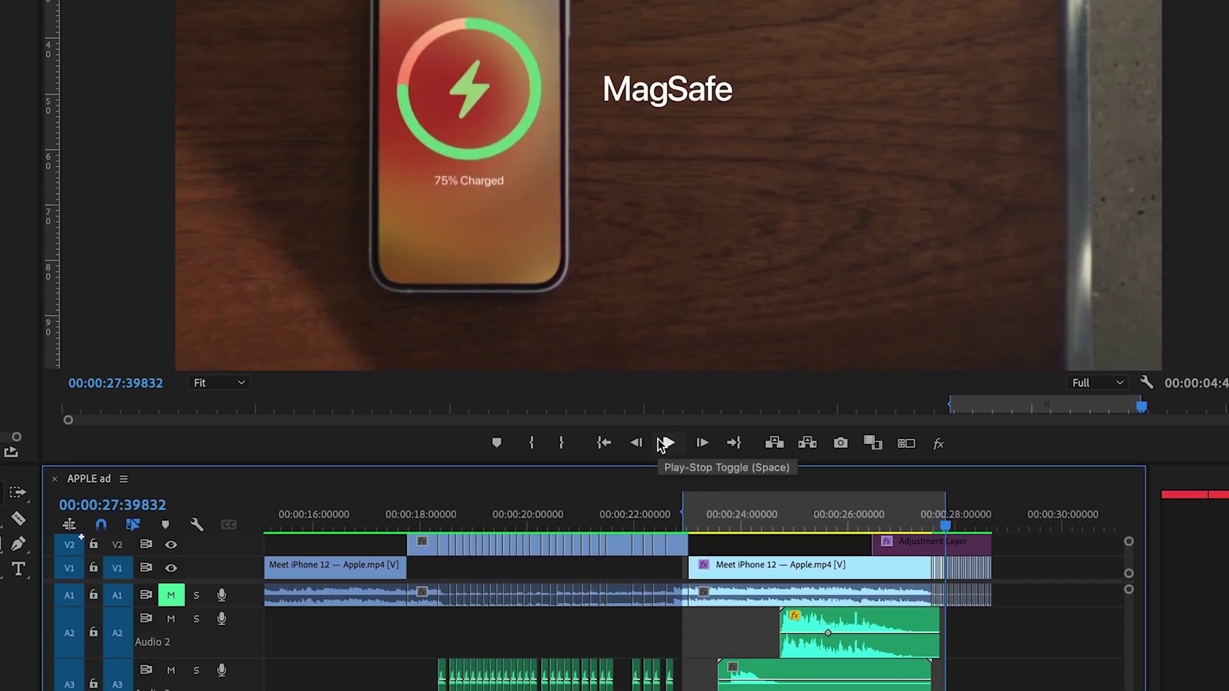
key("Return")
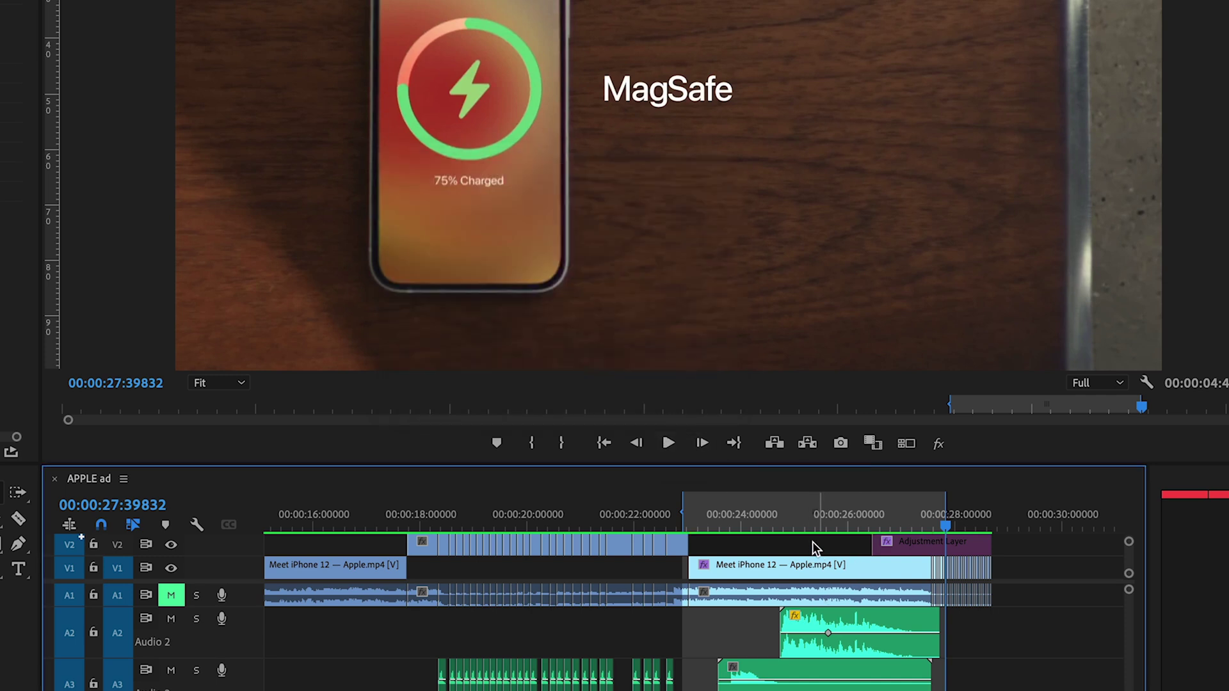
Clear the ruler's In and Out points, and locate Sequence > Render In to Out without running it
right_click(775, 531)
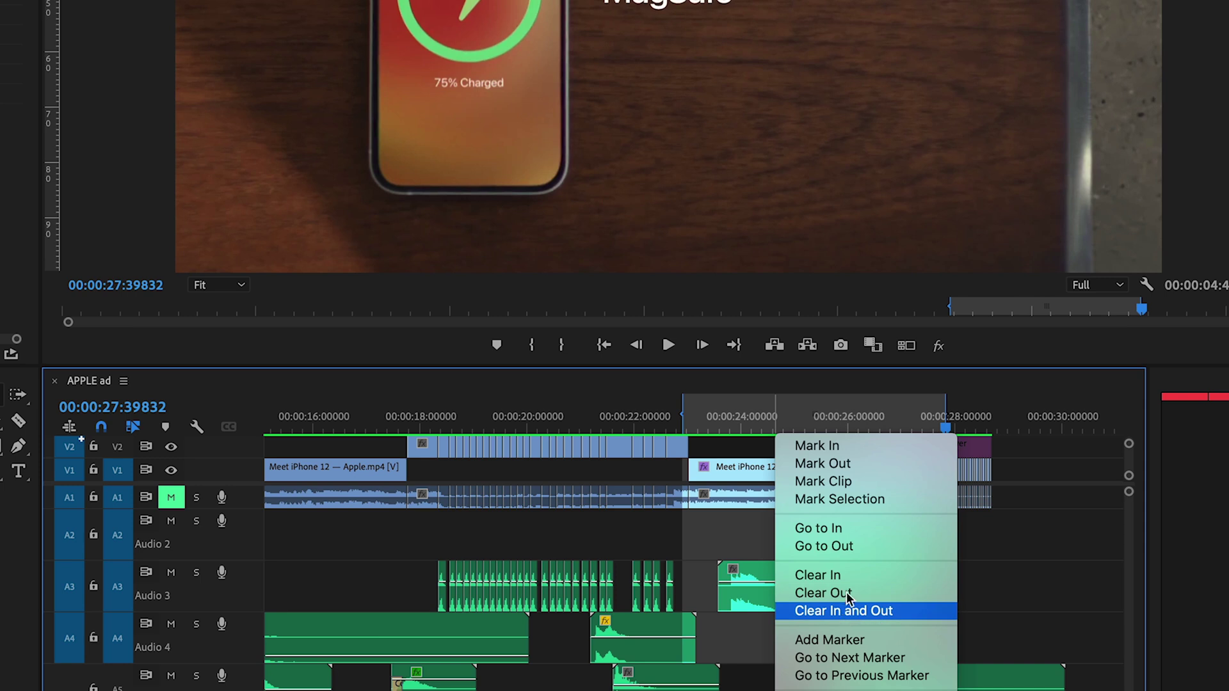
left_click(845, 608)
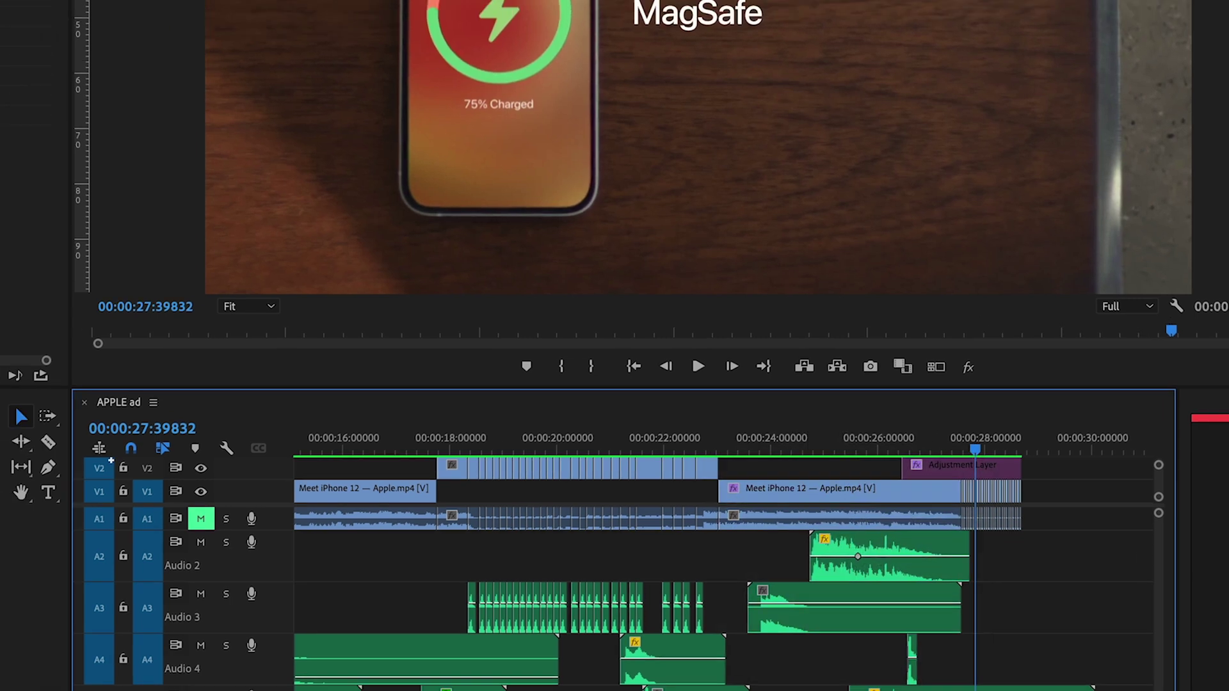
left_click(0, 0)
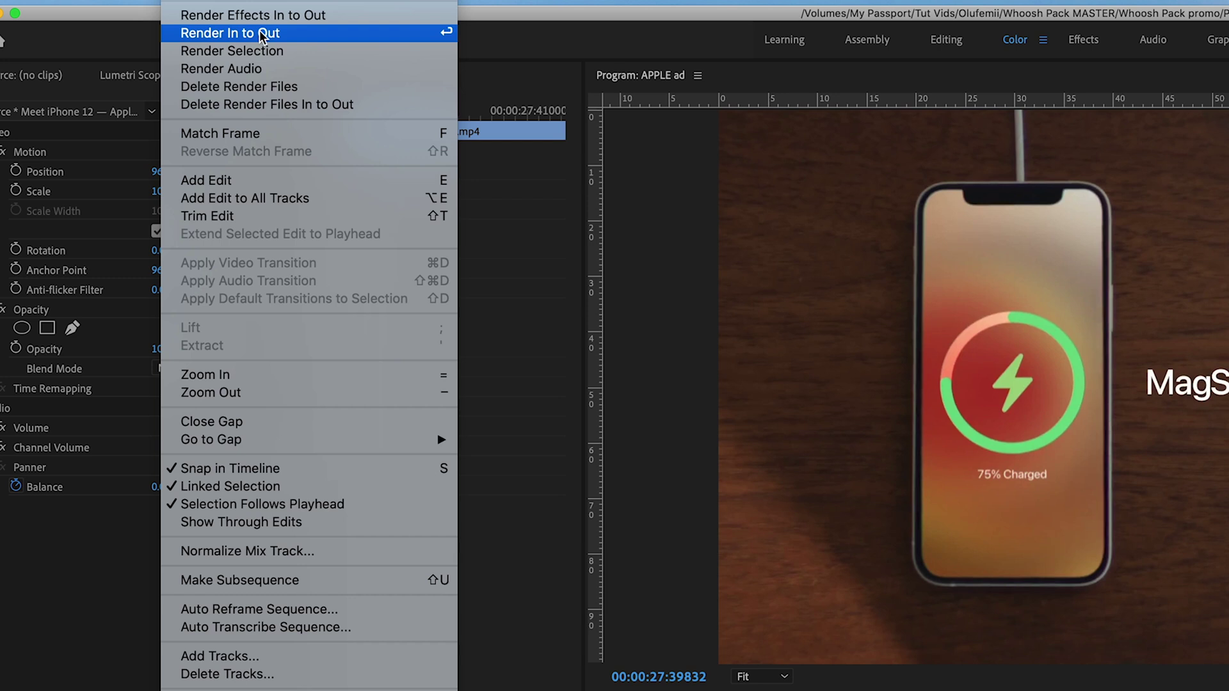
key("Escape")
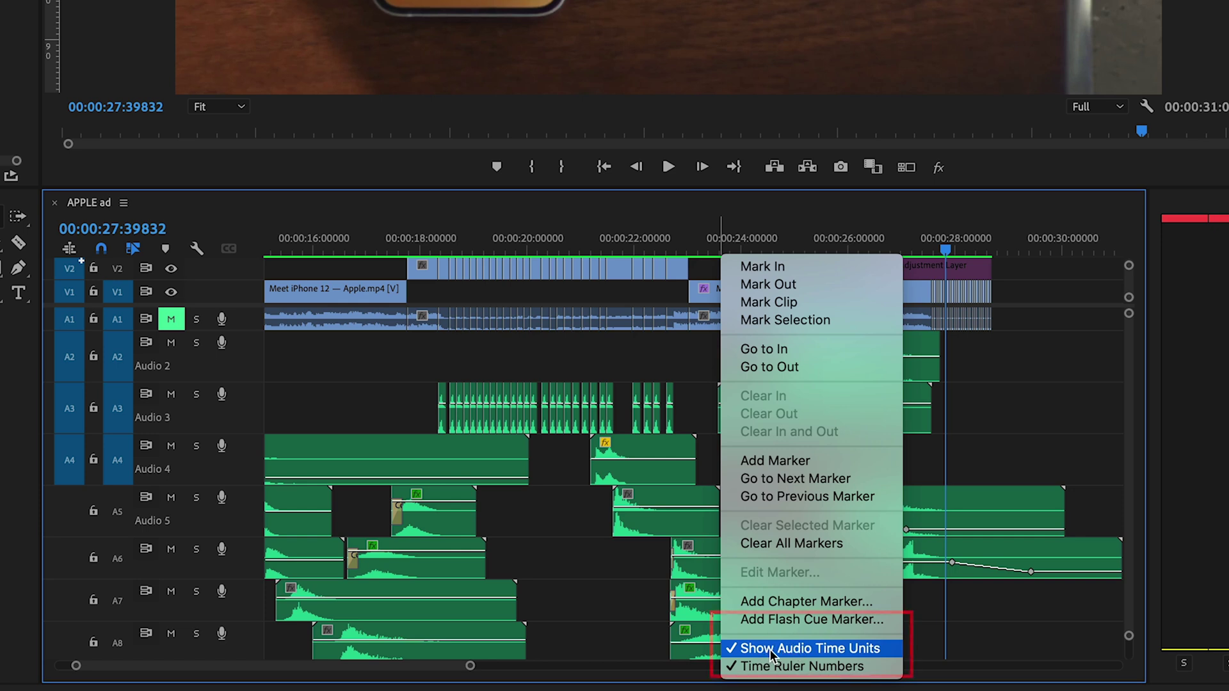
Turn off Show Audio Time Units so the ruler reads frames, then scrub around 25 seconds
left_click(810, 647)
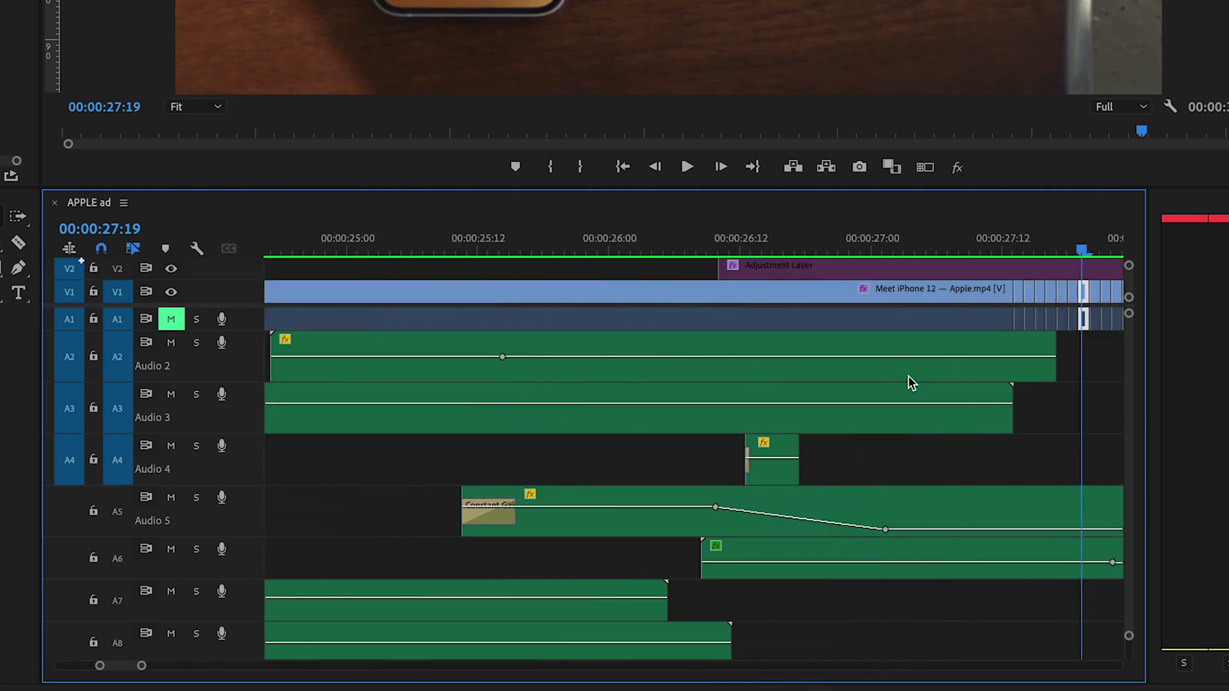
scroll(640, 283, "down", 1)
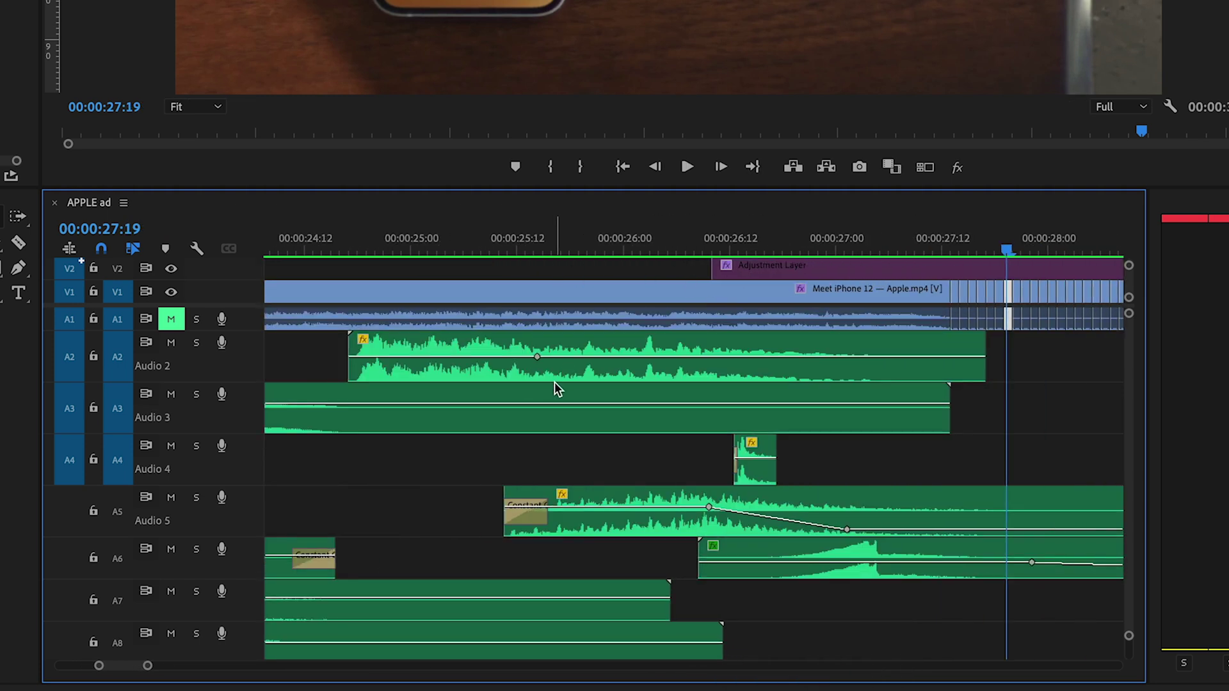
scroll(554, 382, "down", 1)
left_click_drag(481, 253, 551, 248)
Switch the ruler back to audio sample units, scrub to about 25 seconds, and adjust a whoosh clip's start edge
right_click(569, 248)
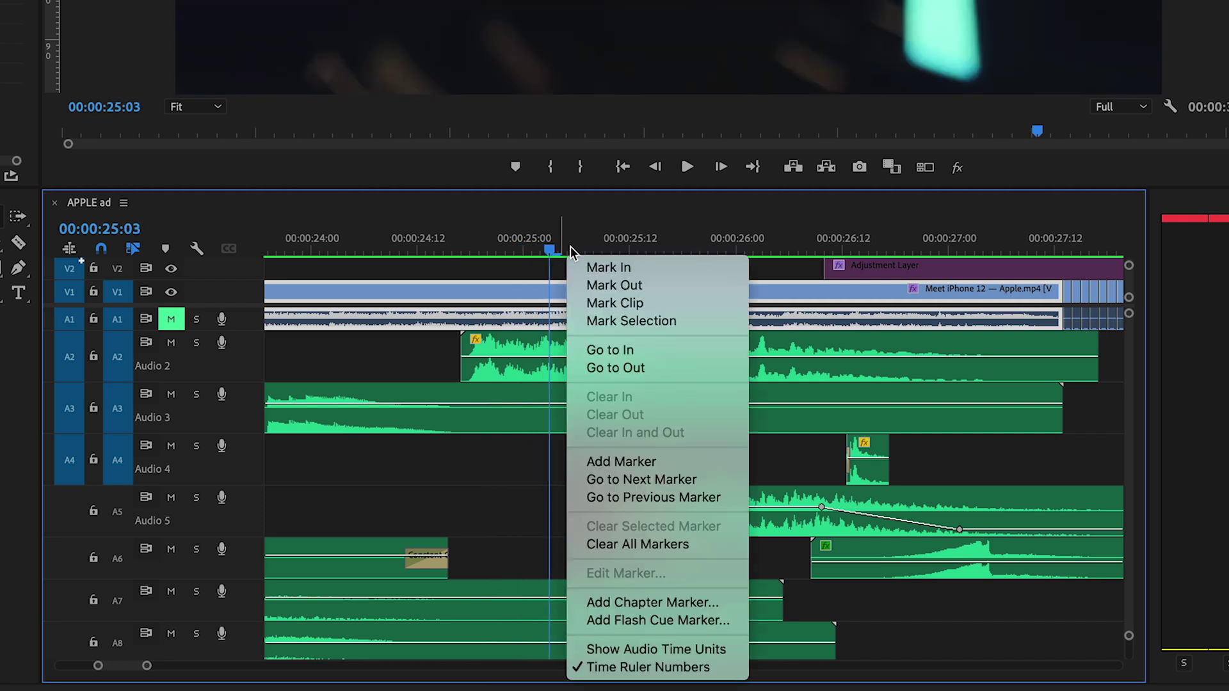
left_click(652, 647)
left_click(482, 249)
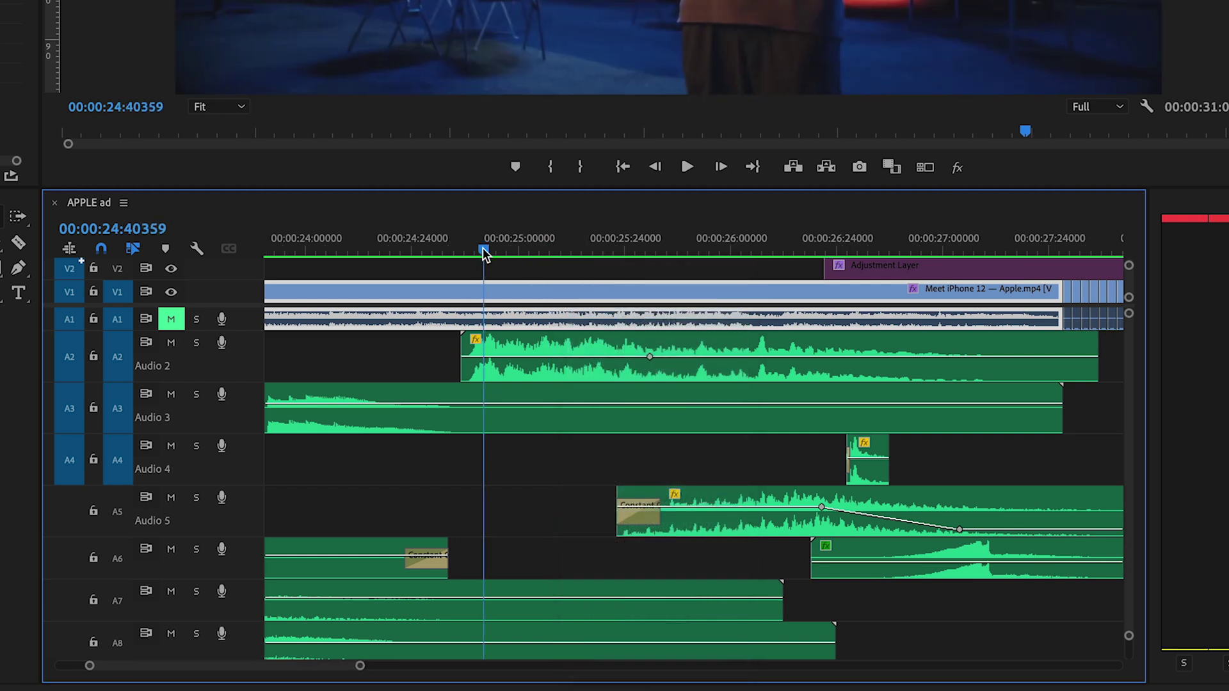
left_click_drag(483, 249, 592, 249)
left_click_drag(466, 370, 462, 370)
scroll(781, 377, "up", 2)
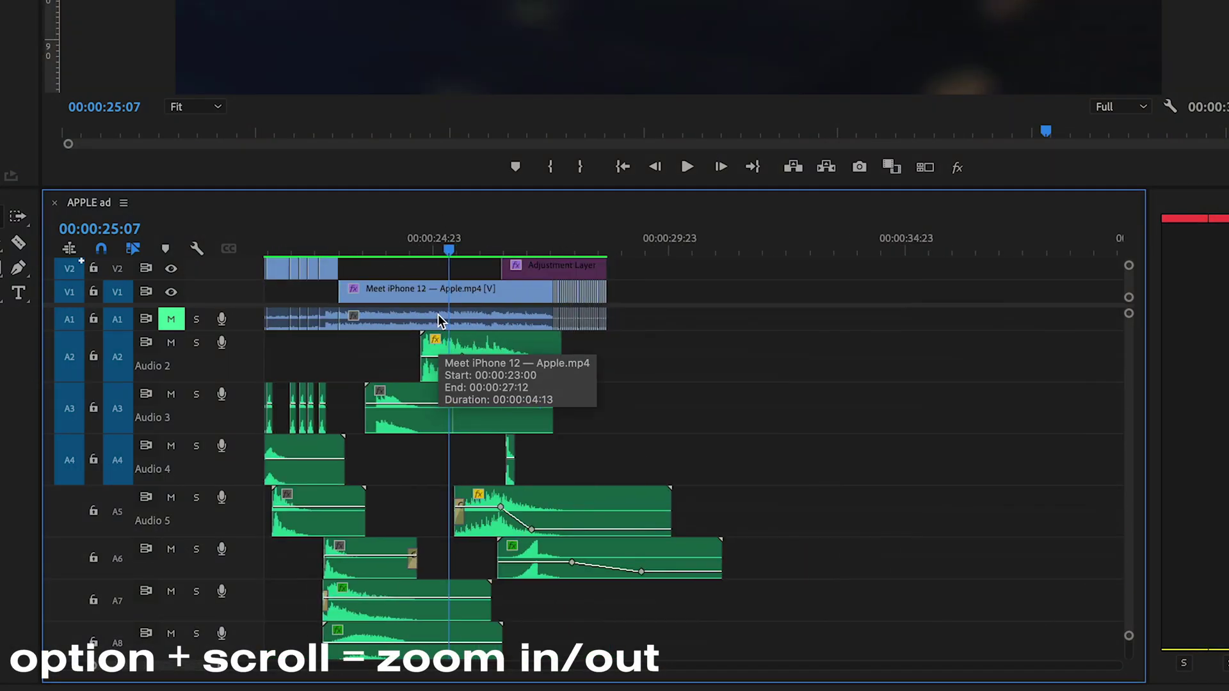
Zoom the timeline to roughly 24–30 seconds and park the playhead at 00:00:25:16
scroll(437, 313, "up", 2, "alt")
scroll(438, 314, "down", 2, "alt")
scroll(451, 366, "up", 4, "alt")
scroll(448, 365, "down", 2, "alt")
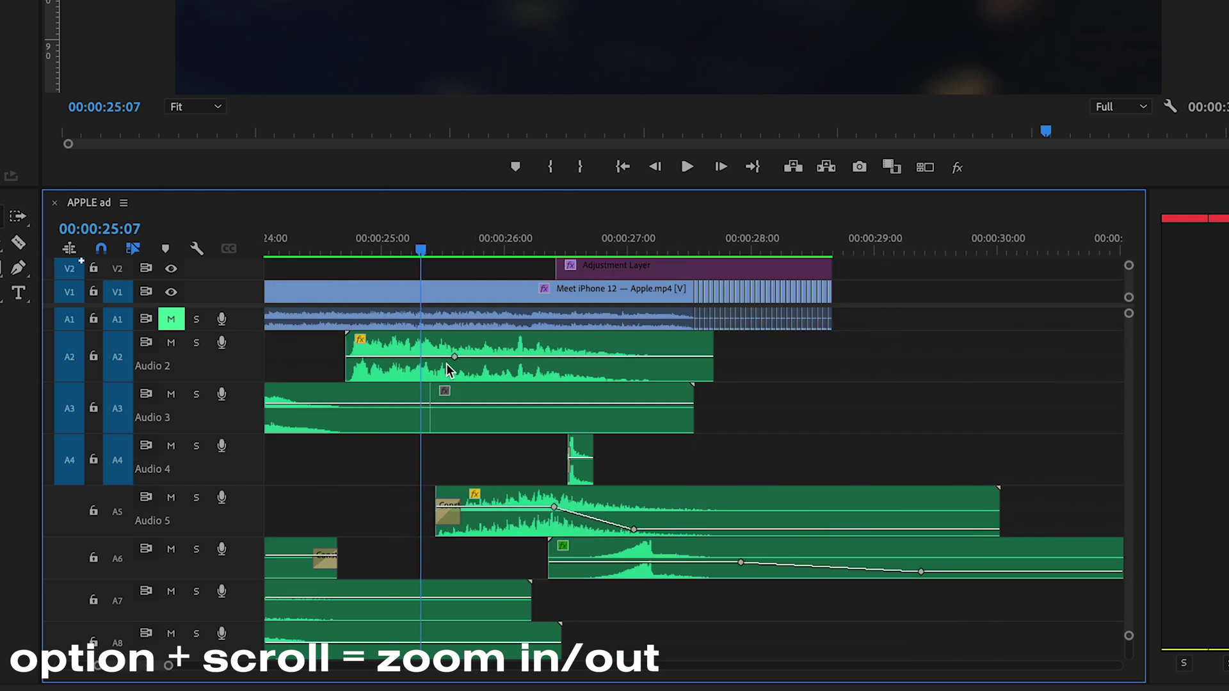
mouse_move(436, 255)
left_mouse_down()
mouse_move(490, 250)
mouse_move(455, 248)
left_mouse_up()
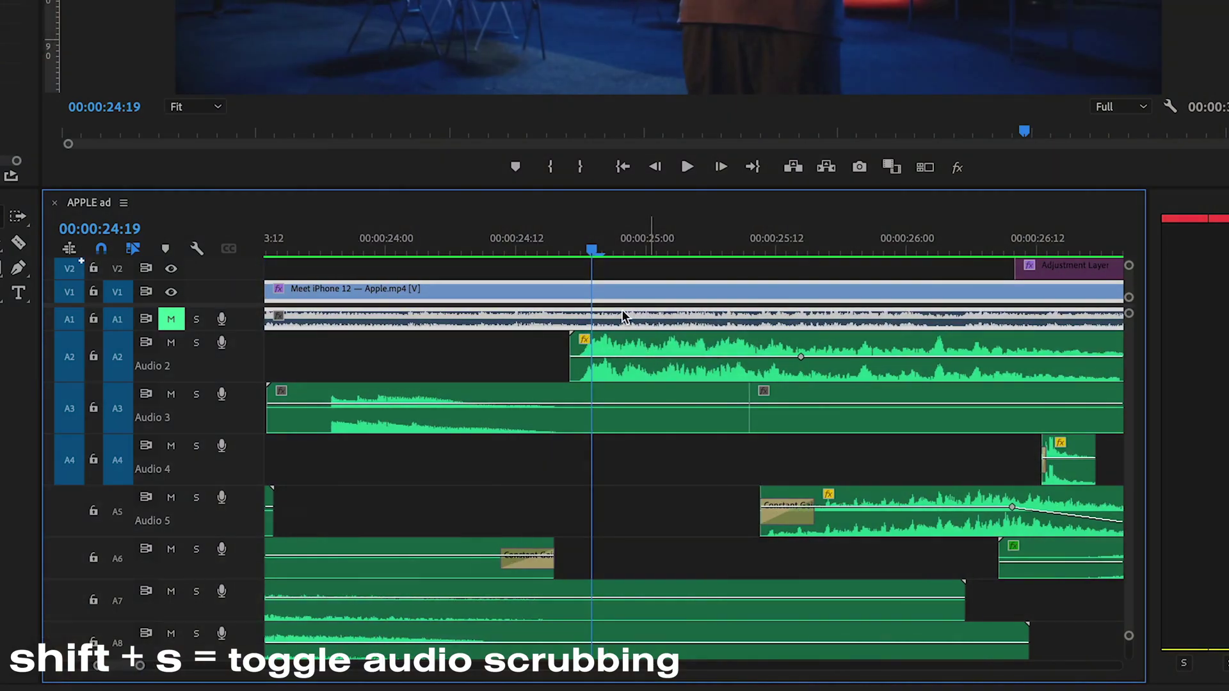
Enable audio scrubbing and scrub back and forth around 24–25 seconds to hear the whooshes
scroll(622, 315, "right", 2)
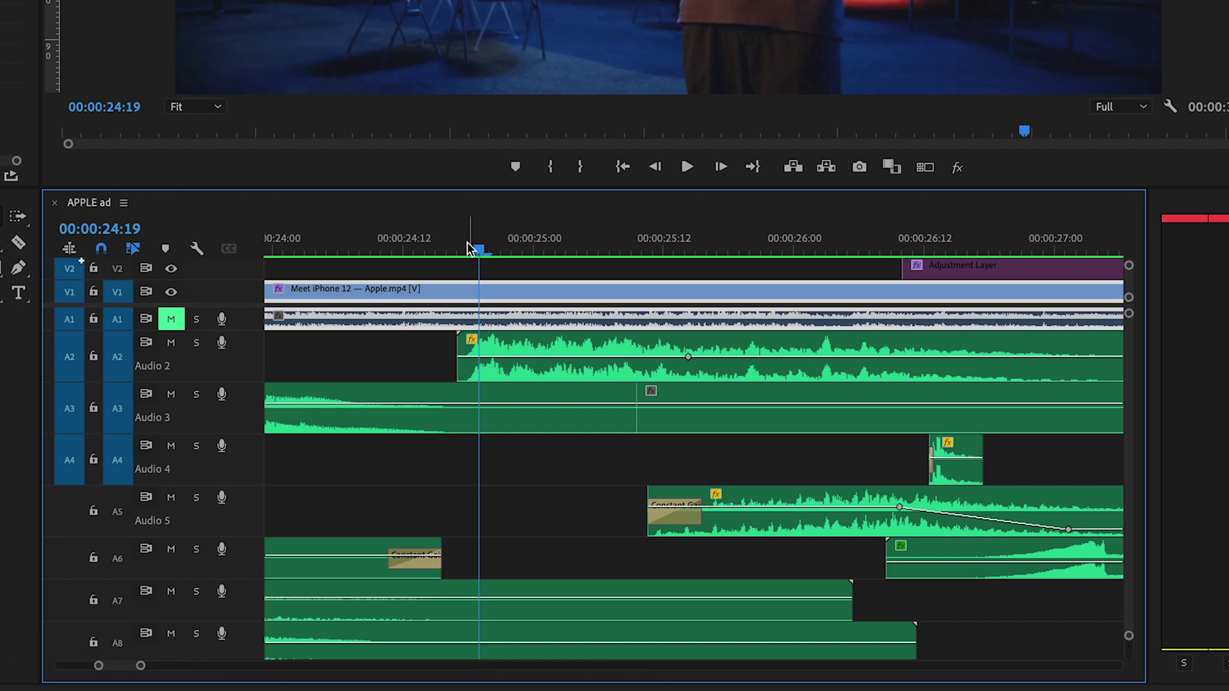
left_click_drag(468, 247, 523, 243)
key("minus")
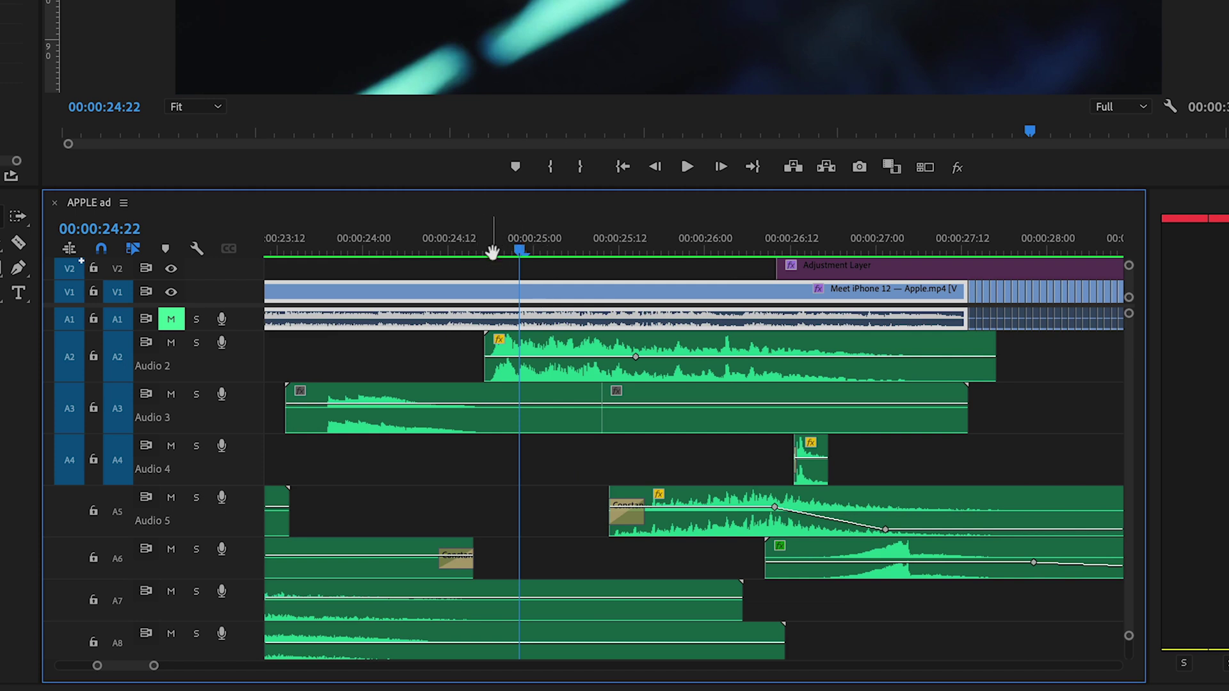
key("minus")
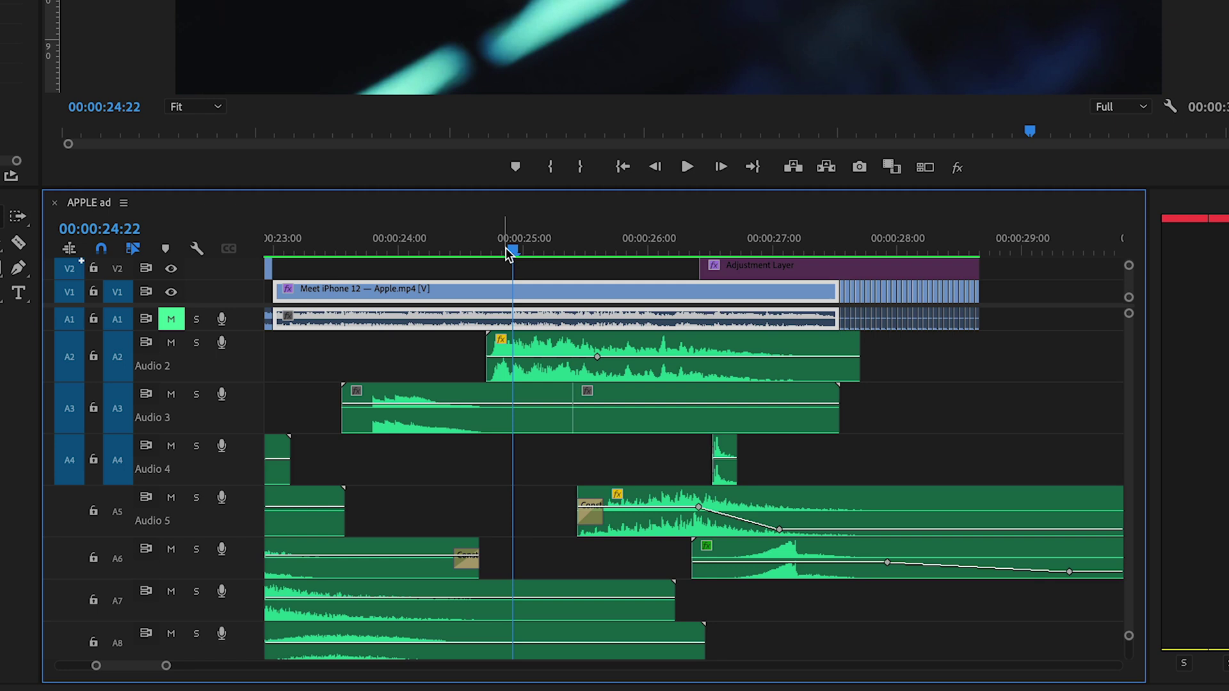
mouse_move(506, 248)
left_mouse_down()
mouse_move(486, 244)
mouse_move(516, 249)
left_mouse_up()
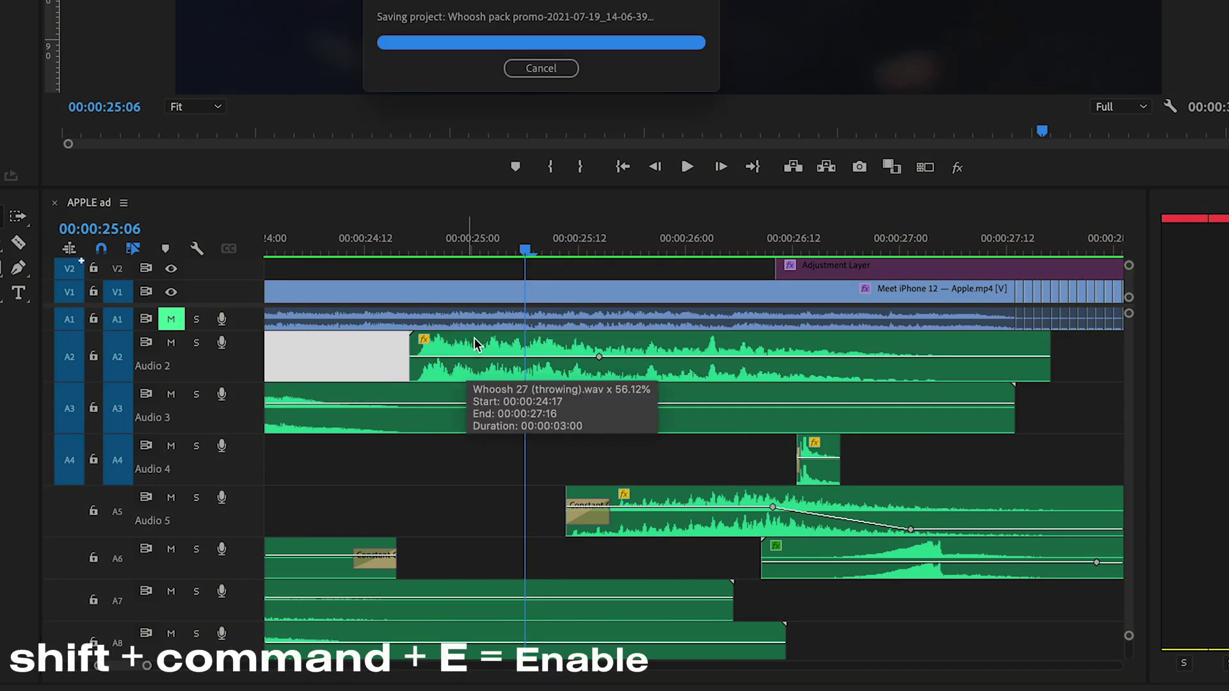
Toggle Enable on the Audio 2 Whoosh 27 clip with Shift+Cmd+E, then view Shift+Cmd shortcuts
left_click(611, 356)
key("super+shift+e")
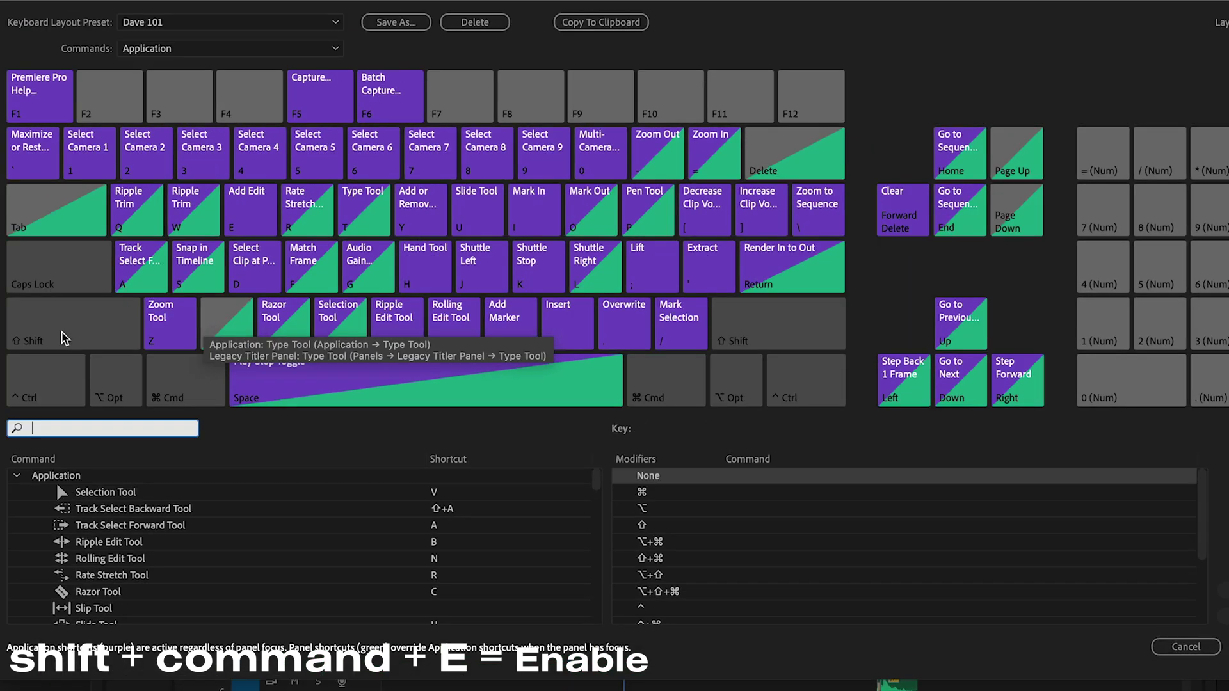
left_click(70, 336)
left_click(204, 390)
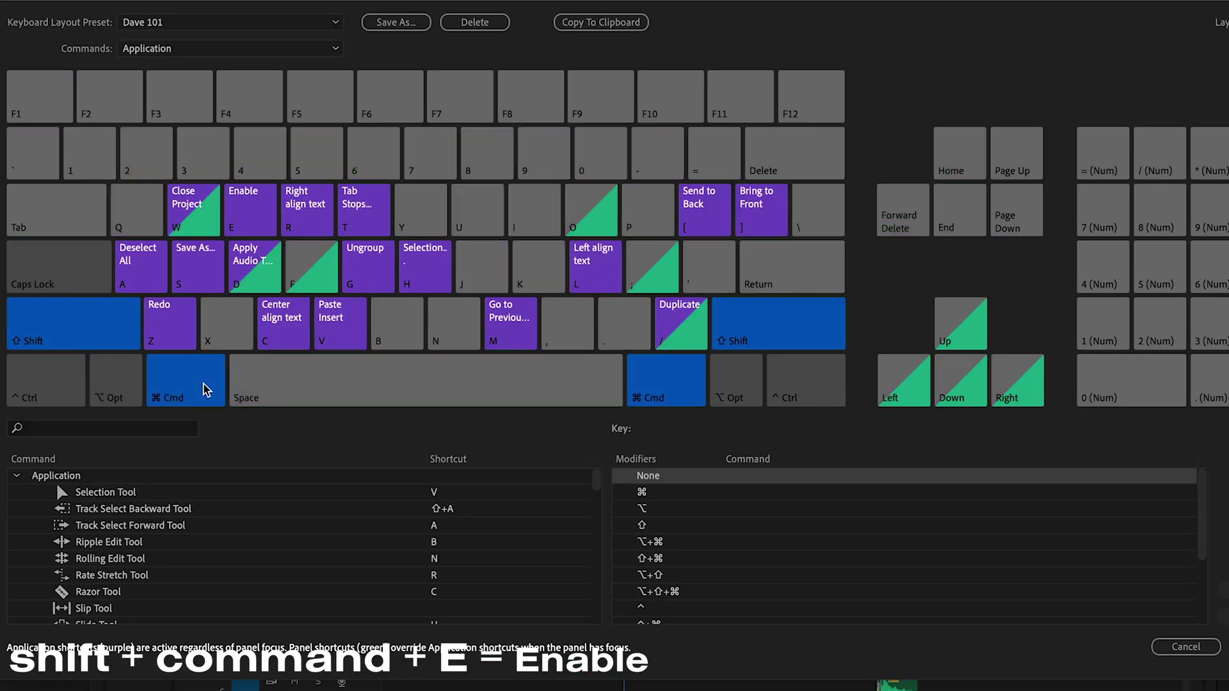